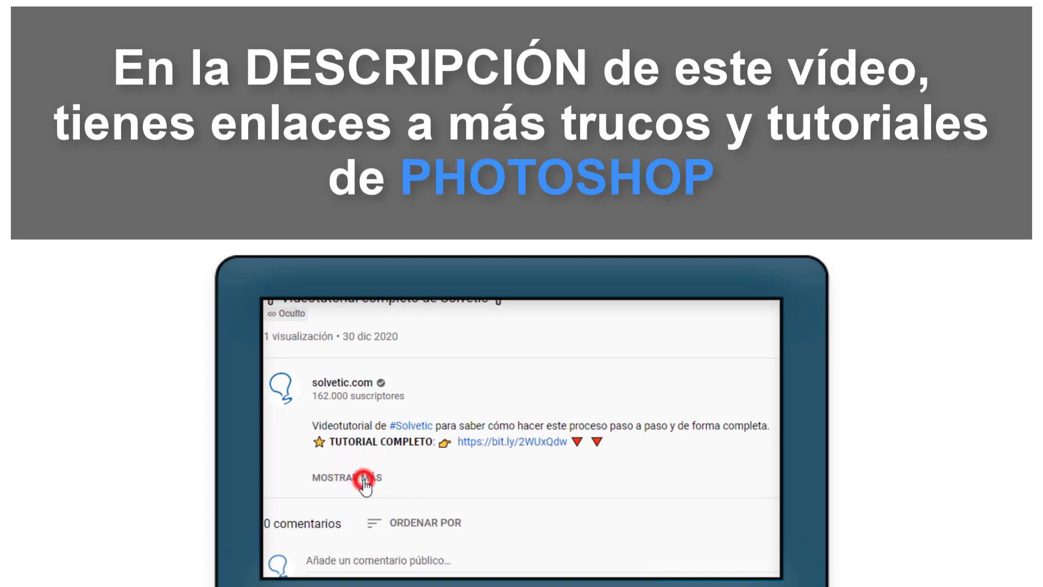
click(363, 483)
scroll(366, 478, down, 3)
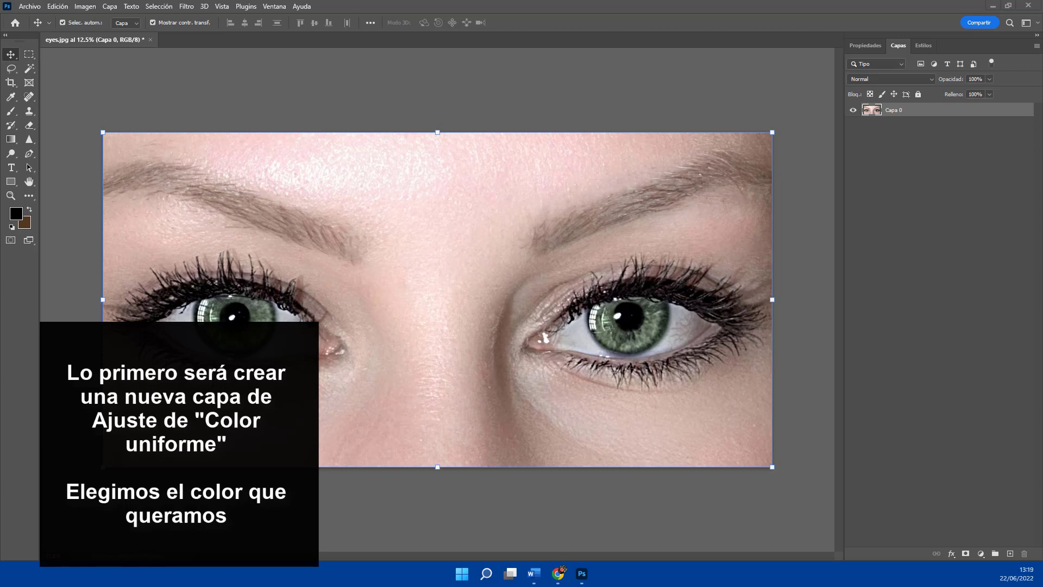
- Add a solid color fill layer above the eyes photo using the dark brown 573a15
click(981, 554)
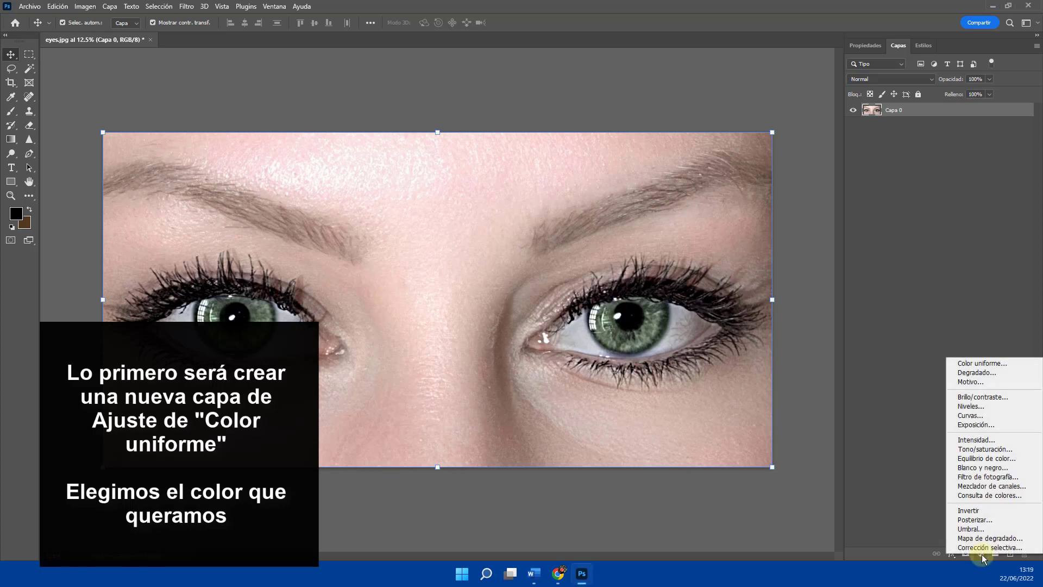
click(985, 364)
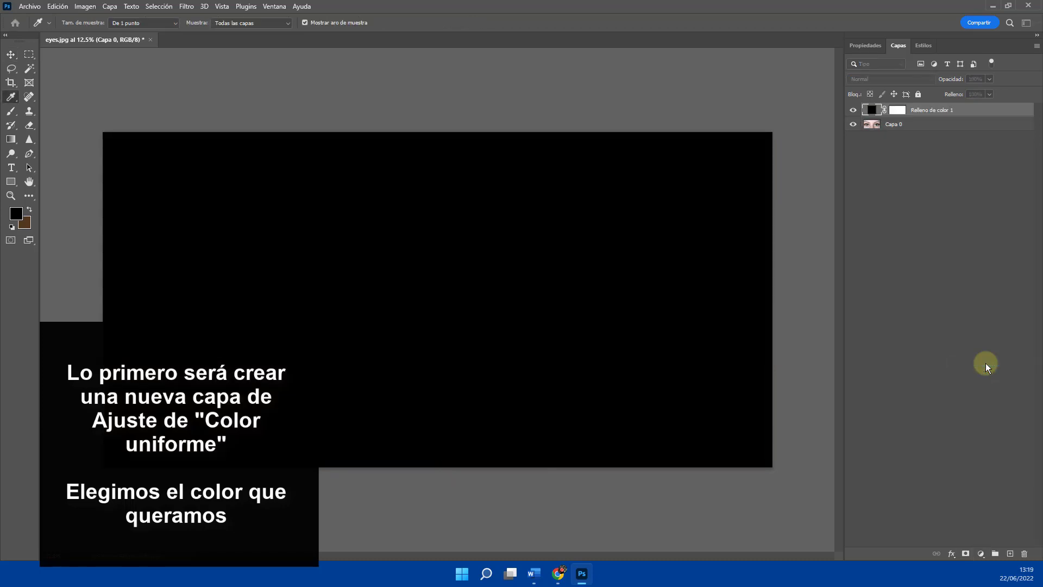
drag(686, 164, 729, 180)
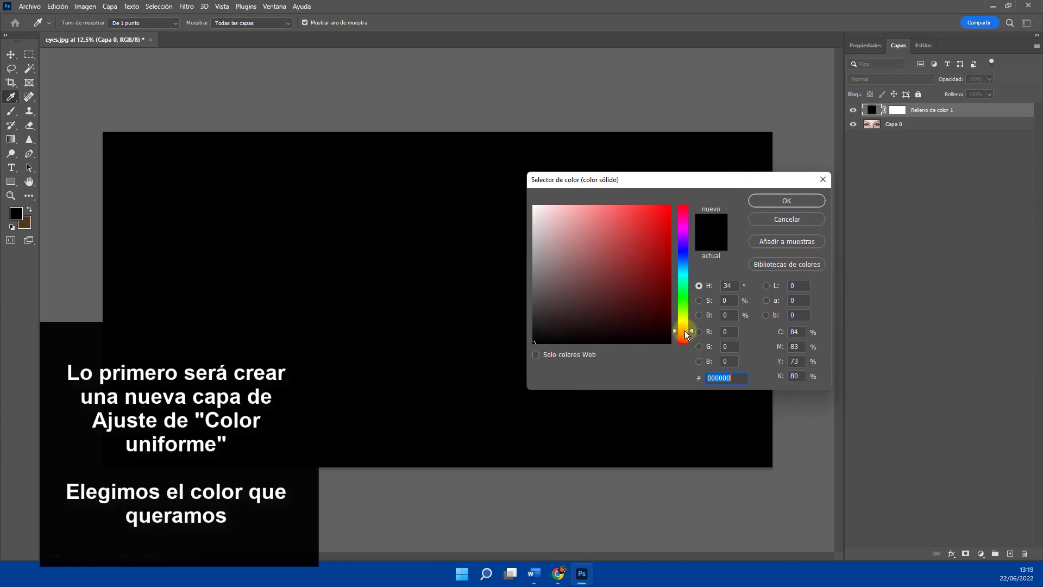
click(624, 292)
click(636, 288)
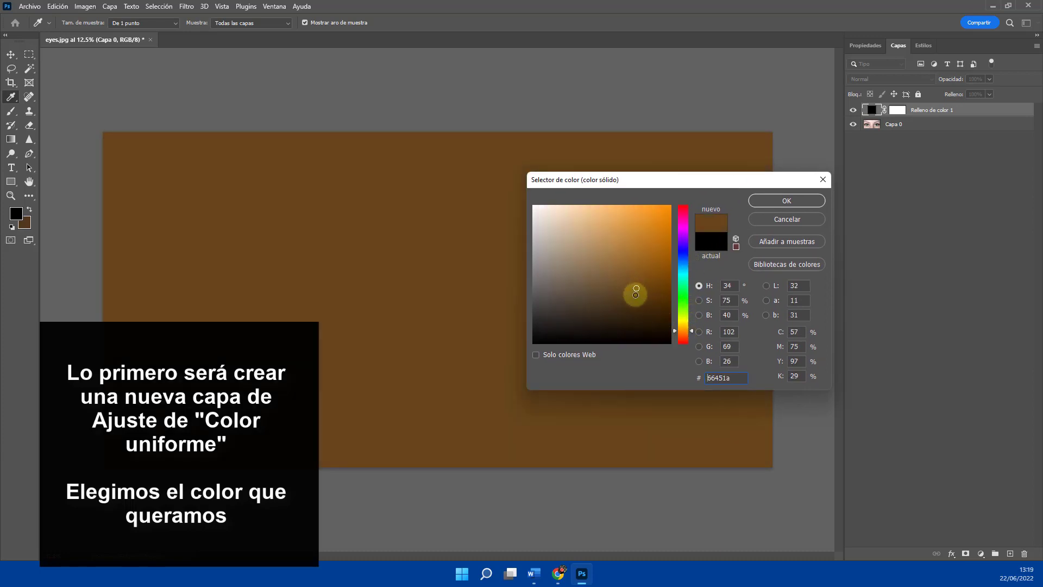
click(636, 295)
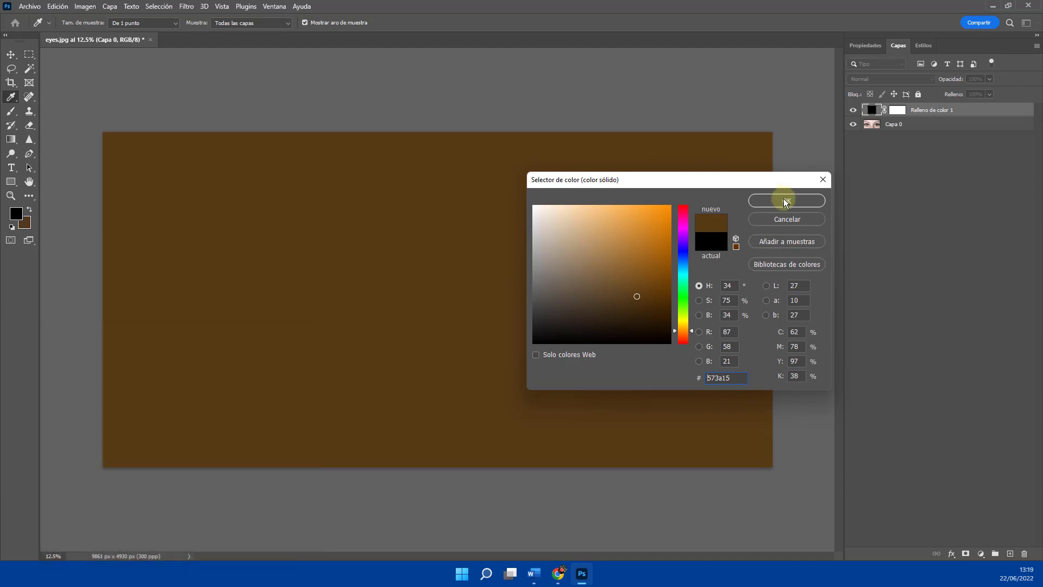
click(784, 201)
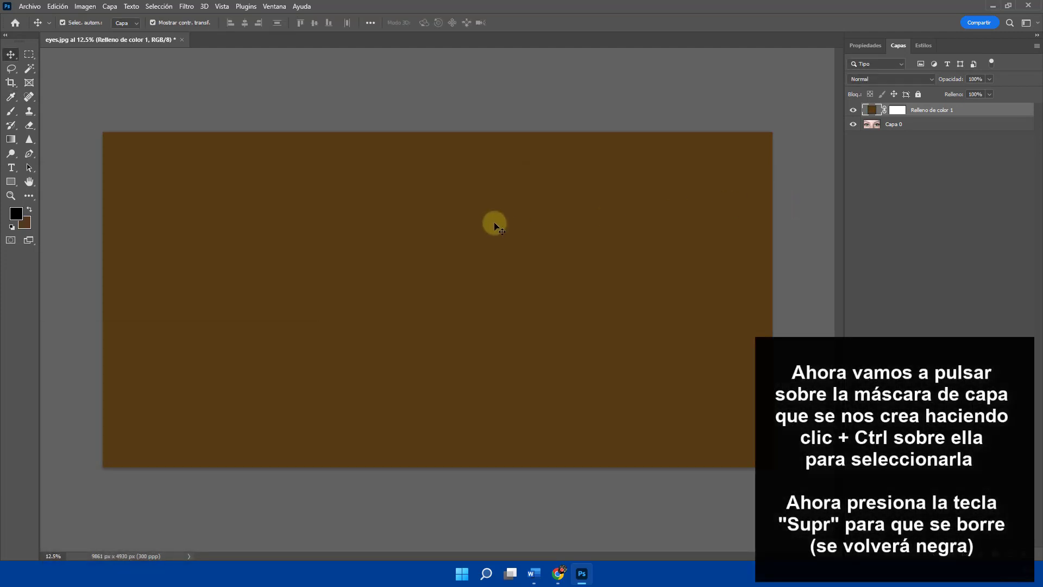
- Load the color fill layer's mask as a selection and clear it to black to hide the brown
click(900, 112)
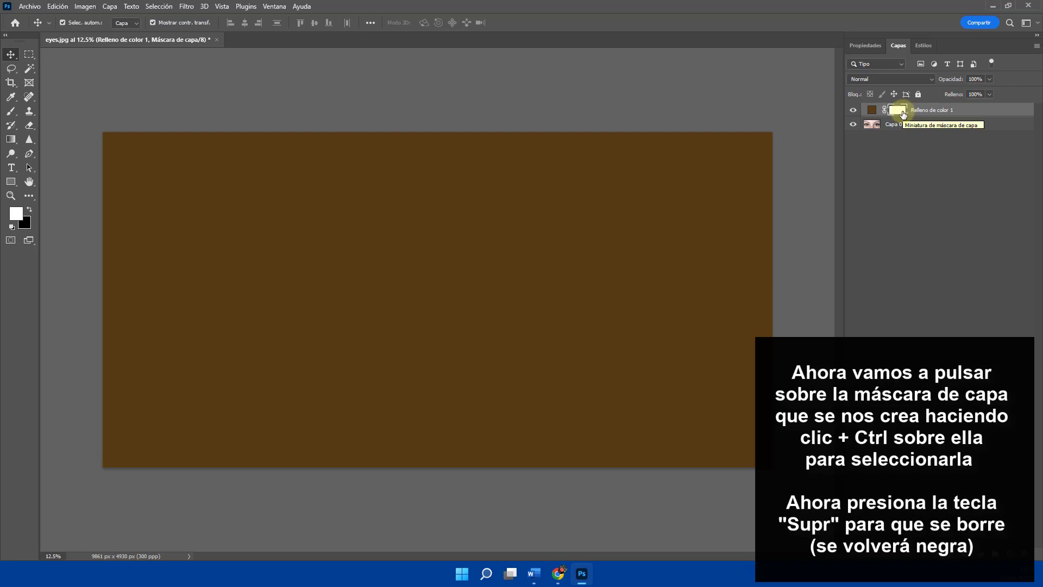
ctrl+click(902, 113)
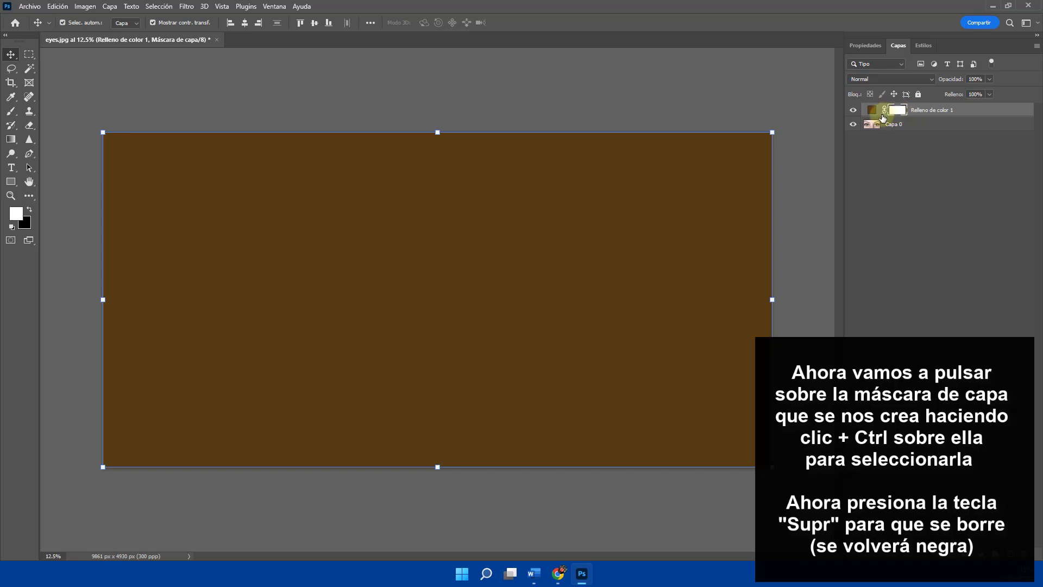
key(Delete)
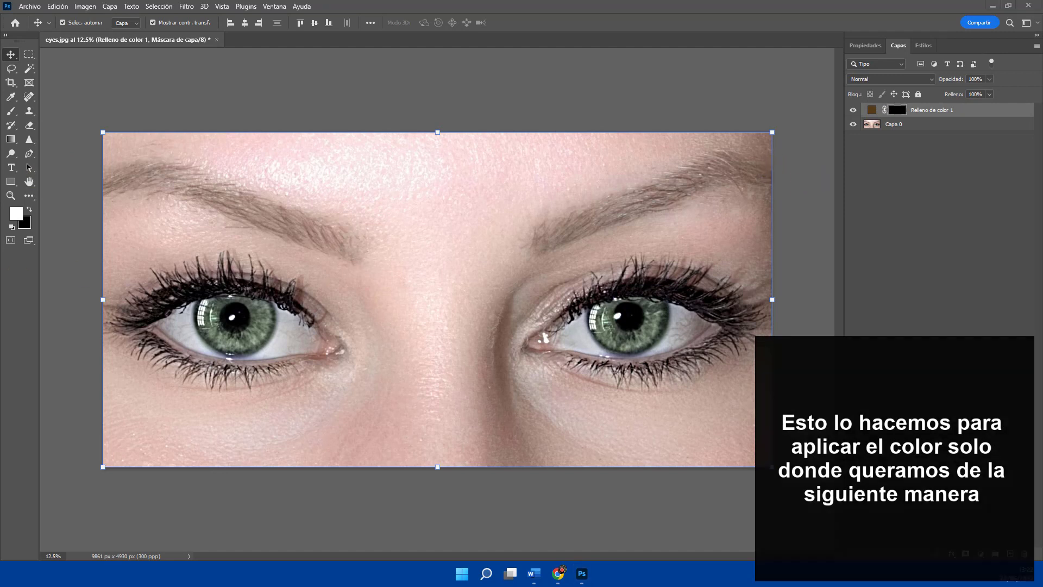
- Deselect and paint the left eye's iris in white on the fill mask with the Brush tool, leaving out the pupil
click(10, 111)
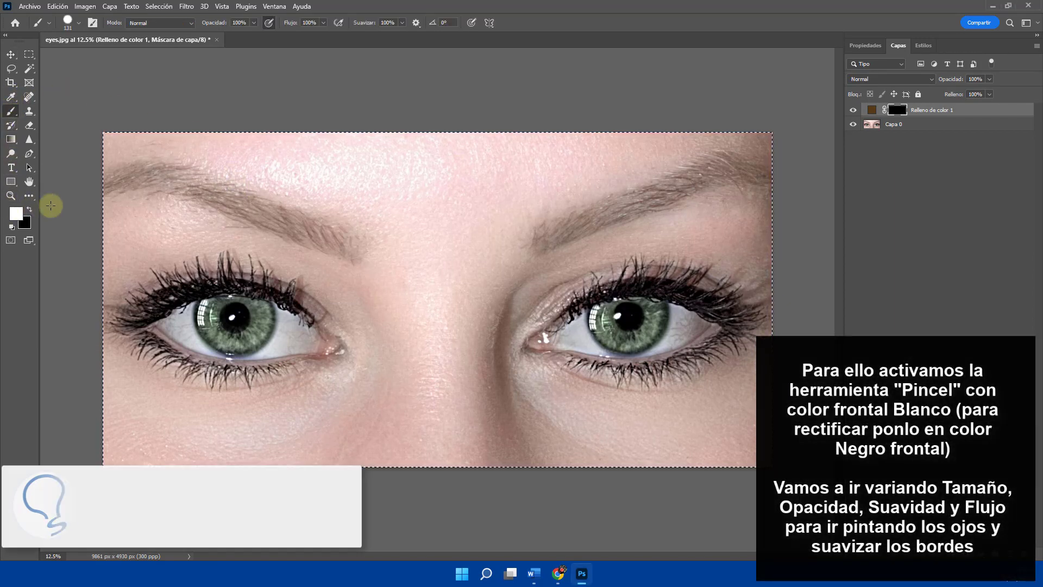
key(ctrl+d)
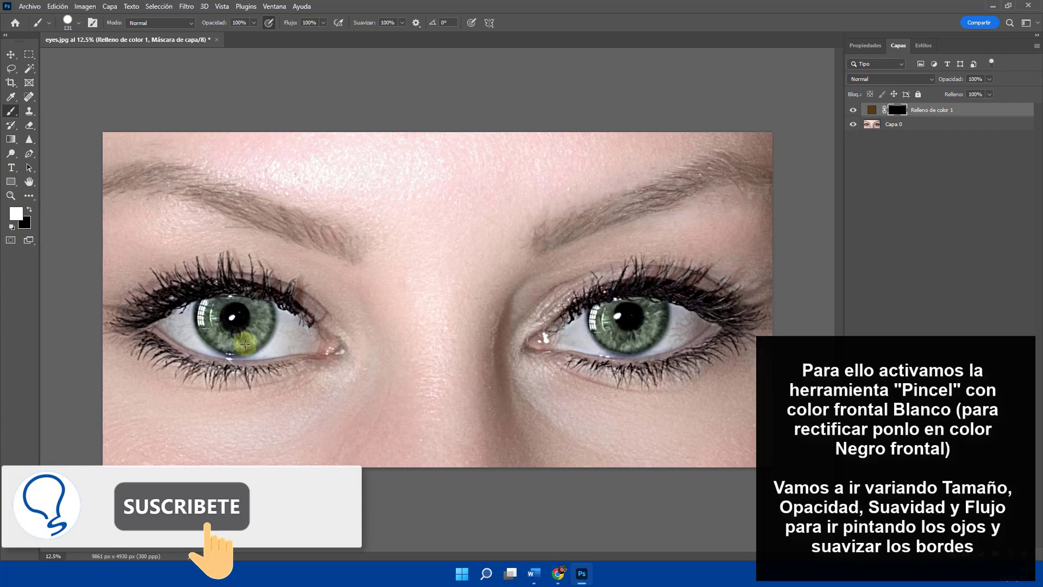
scroll(228, 326, up, 1)
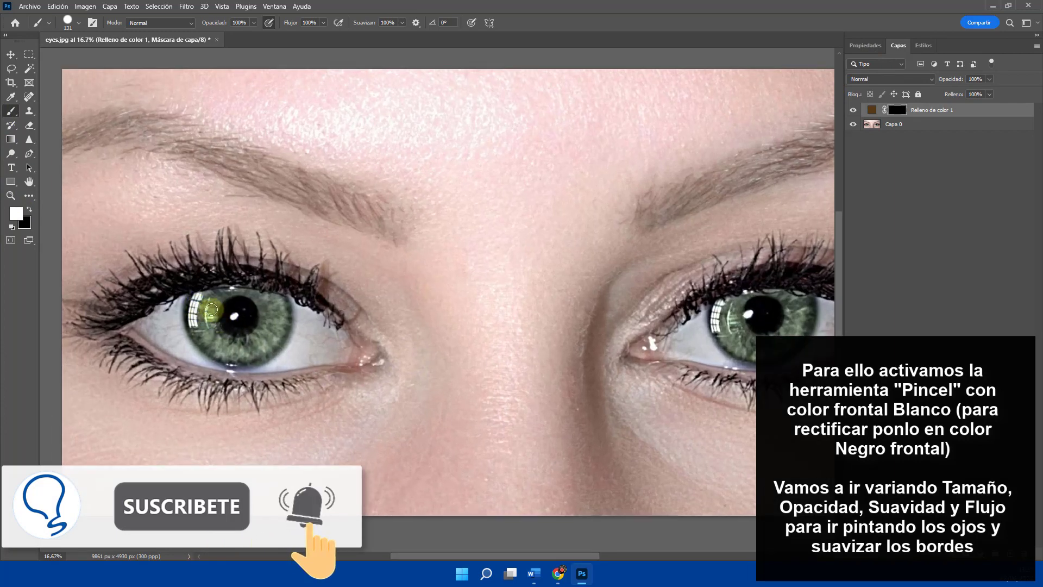
mouse_move(196, 295)
mouse_down()
mouse_move(200, 343)
mouse_move(208, 299)
mouse_move(213, 337)
mouse_move(216, 295)
mouse_move(264, 294)
mouse_move(267, 333)
mouse_move(256, 346)
mouse_move(214, 340)
mouse_move(190, 309)
mouse_move(194, 332)
mouse_move(196, 299)
mouse_move(193, 328)
mouse_move(207, 296)
mouse_move(232, 293)
mouse_move(193, 296)
mouse_move(244, 291)
mouse_move(213, 296)
mouse_move(206, 335)
mouse_move(193, 303)
mouse_move(192, 322)
mouse_move(218, 356)
mouse_move(255, 361)
mouse_move(282, 328)
mouse_move(280, 297)
mouse_move(262, 292)
mouse_move(279, 301)
mouse_move(282, 319)
mouse_move(268, 353)
mouse_move(196, 328)
mouse_move(242, 351)
mouse_move(270, 331)
mouse_move(272, 309)
mouse_move(263, 343)
mouse_up()
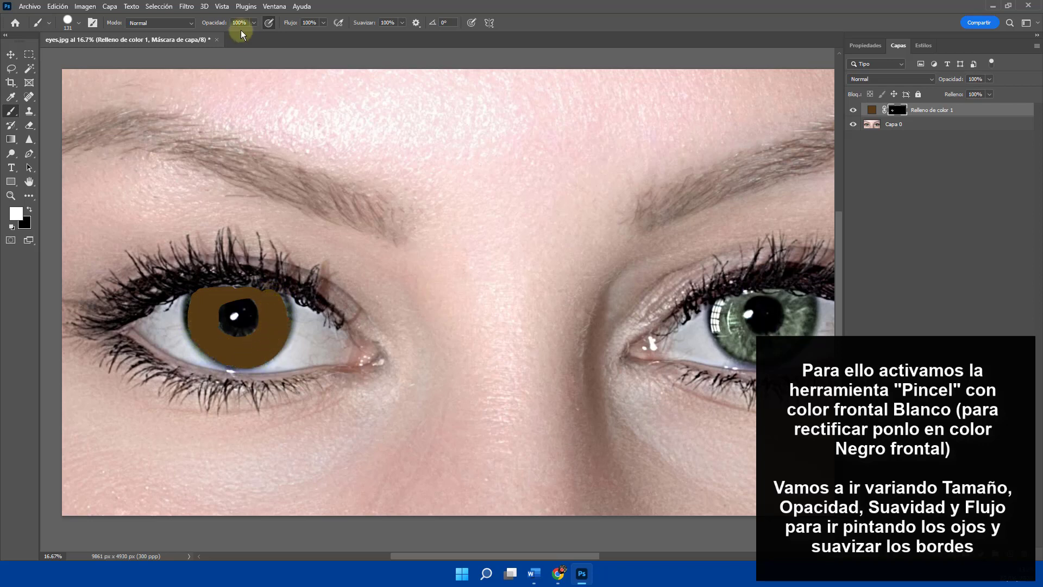
- Refine the left iris and pupil edges on the mask using a softer brush at 67% opacity, correcting the outer edges with black
drag(211, 23, 194, 22)
mouse_move(187, 307)
mouse_down()
mouse_move(196, 339)
mouse_move(189, 304)
mouse_move(209, 352)
mouse_move(241, 364)
mouse_move(280, 333)
mouse_move(284, 303)
mouse_move(291, 328)
mouse_move(283, 296)
mouse_move(287, 320)
mouse_move(267, 293)
mouse_move(212, 291)
mouse_move(252, 298)
mouse_up()
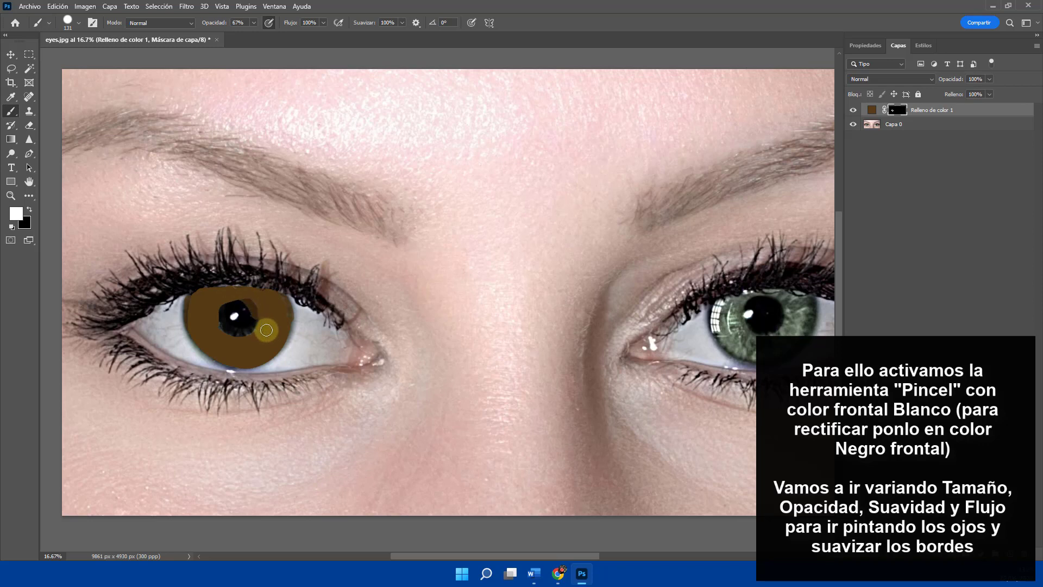
right_click(269, 316)
click(269, 315)
right_click(268, 310)
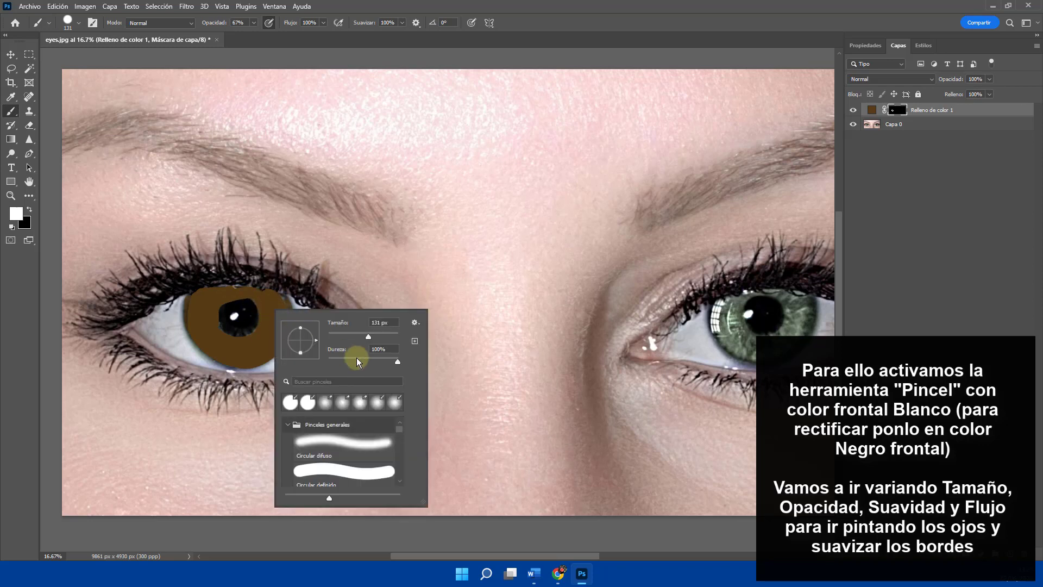
click(356, 361)
mouse_move(255, 297)
mouse_down()
mouse_move(263, 326)
mouse_move(239, 343)
mouse_move(207, 332)
mouse_move(279, 299)
mouse_move(275, 315)
mouse_move(275, 293)
mouse_move(231, 282)
mouse_move(207, 284)
mouse_move(249, 288)
mouse_move(260, 328)
mouse_up()
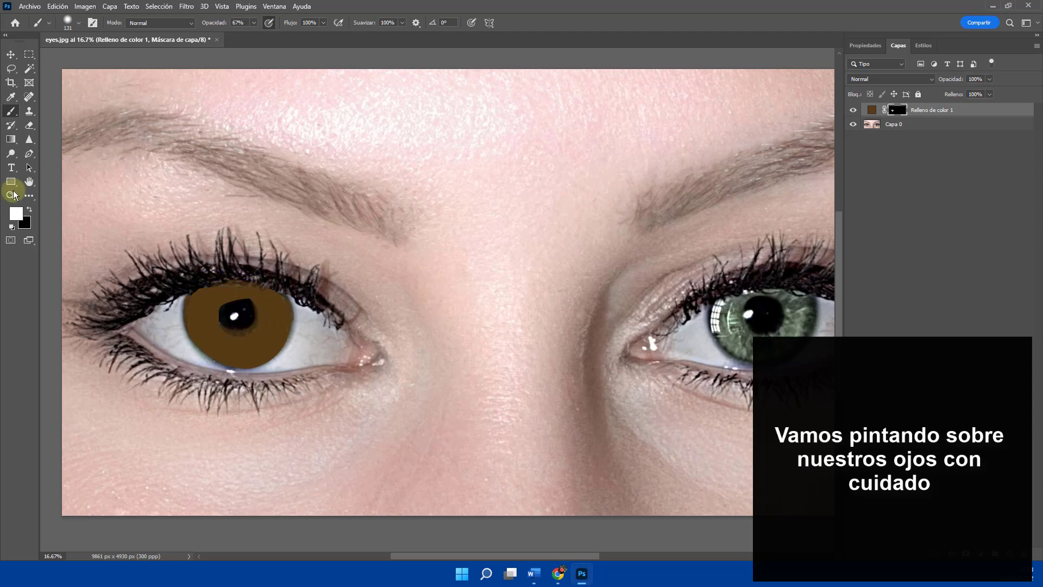
click(28, 210)
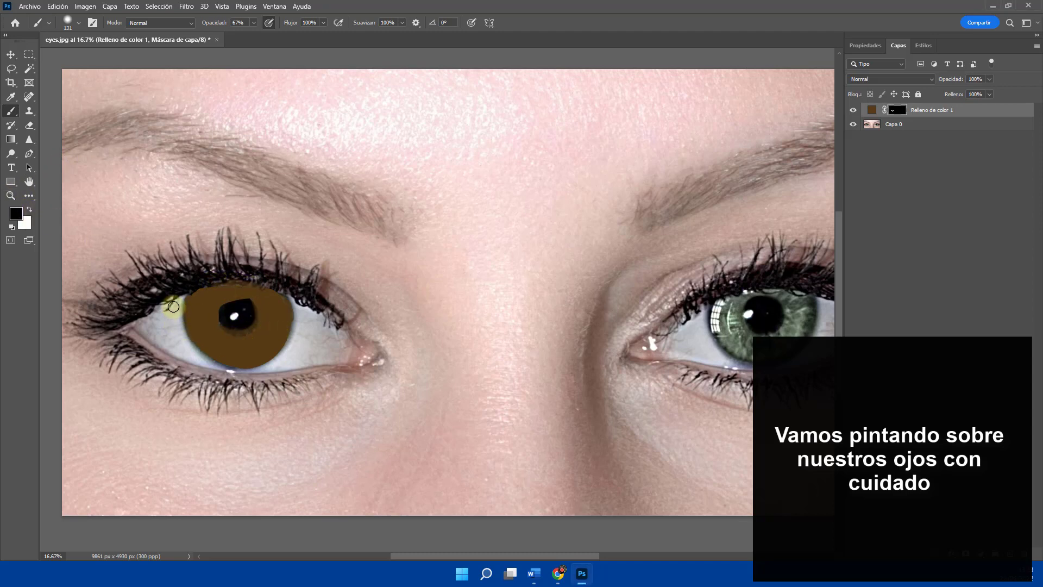
mouse_move(187, 284)
mouse_down()
mouse_move(259, 276)
mouse_move(279, 282)
mouse_move(224, 274)
mouse_move(329, 303)
mouse_up()
- Paint the right eye's iris in white on the mask around the pupil, restoring brush hardness and opacity to 100%
drag(694, 333, 303, 353)
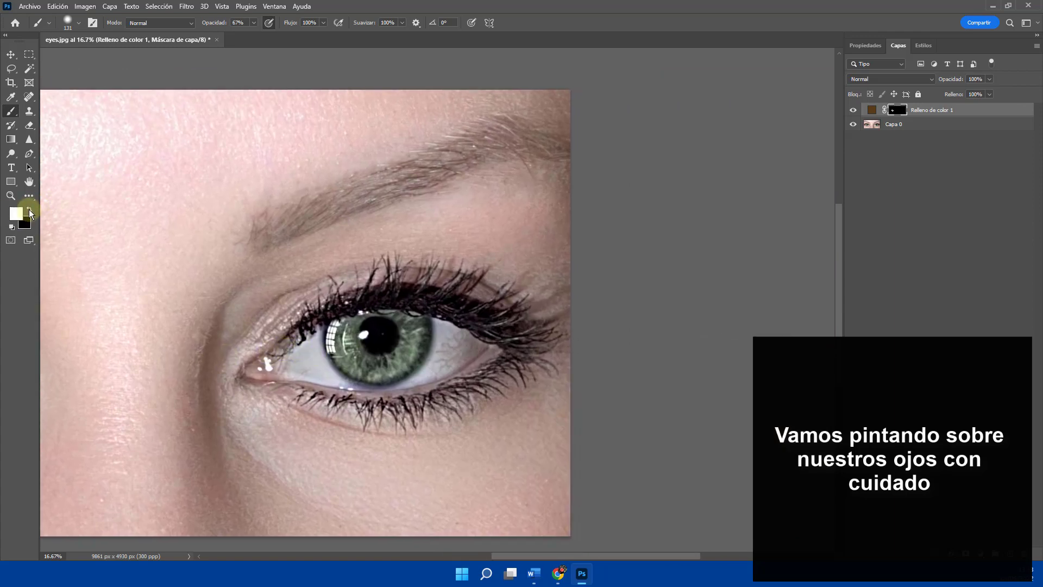
right_click(413, 375)
drag(448, 386, 481, 387)
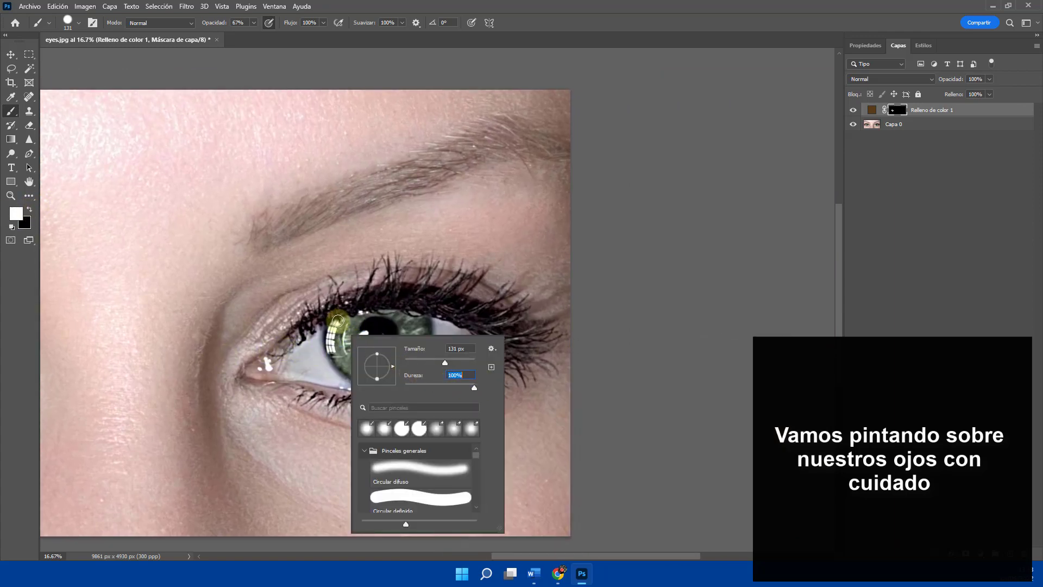
mouse_move(349, 326)
mouse_down()
mouse_move(351, 347)
mouse_move(358, 320)
mouse_up()
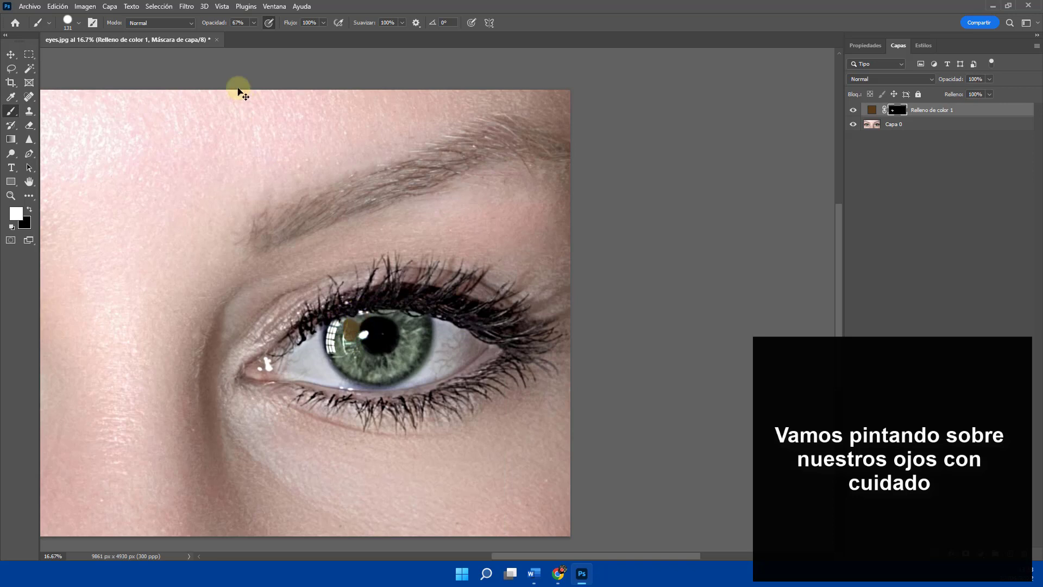
drag(212, 22, 245, 23)
mouse_move(356, 315)
mouse_down()
mouse_move(347, 361)
mouse_move(350, 320)
mouse_move(329, 327)
mouse_move(327, 339)
mouse_move(367, 379)
mouse_up()
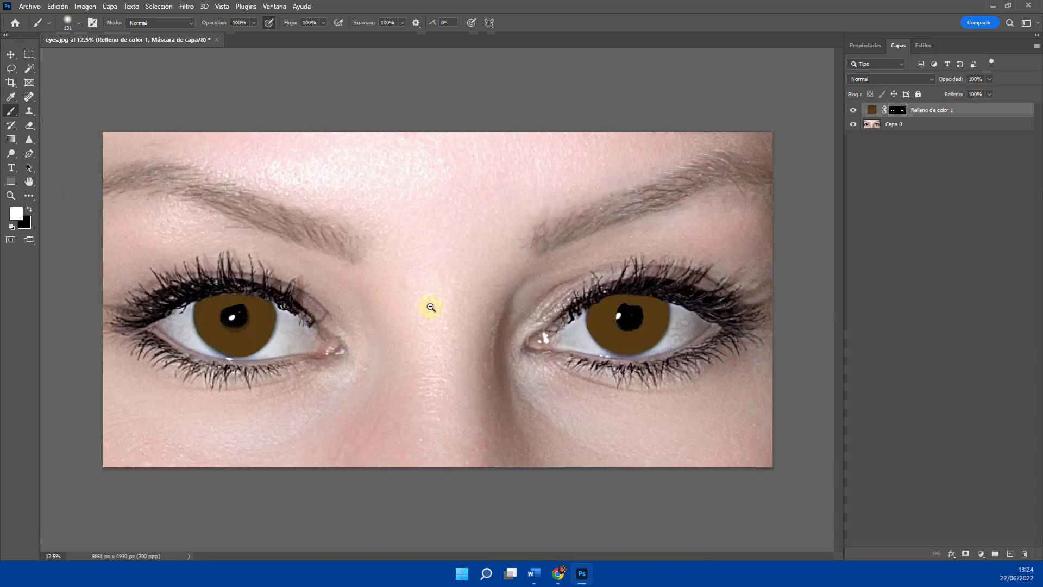
- Set the color fill layer's blend mode to Color and its opacity to 98%
key(ctrl+minus)
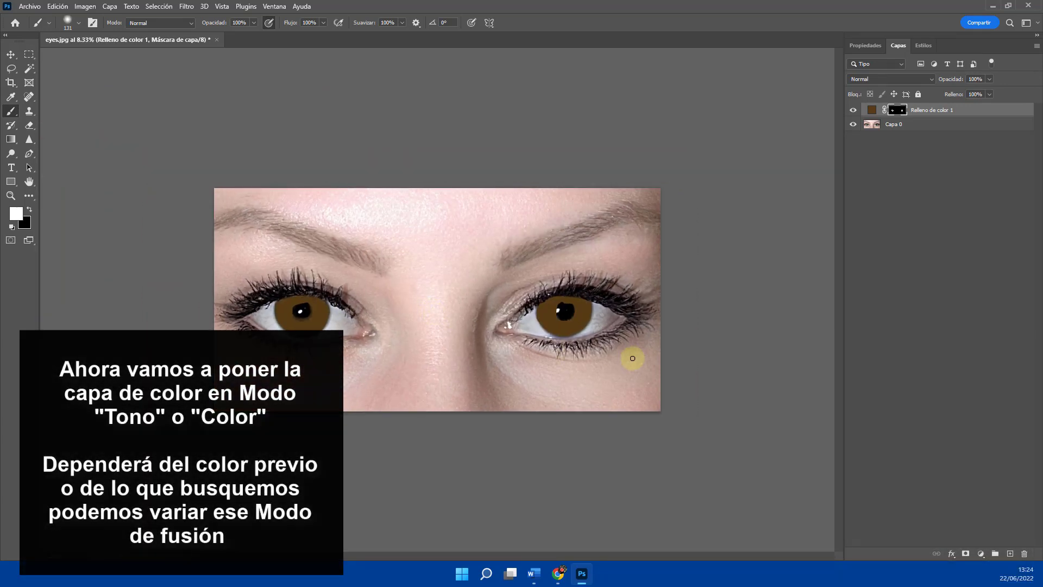
click(892, 76)
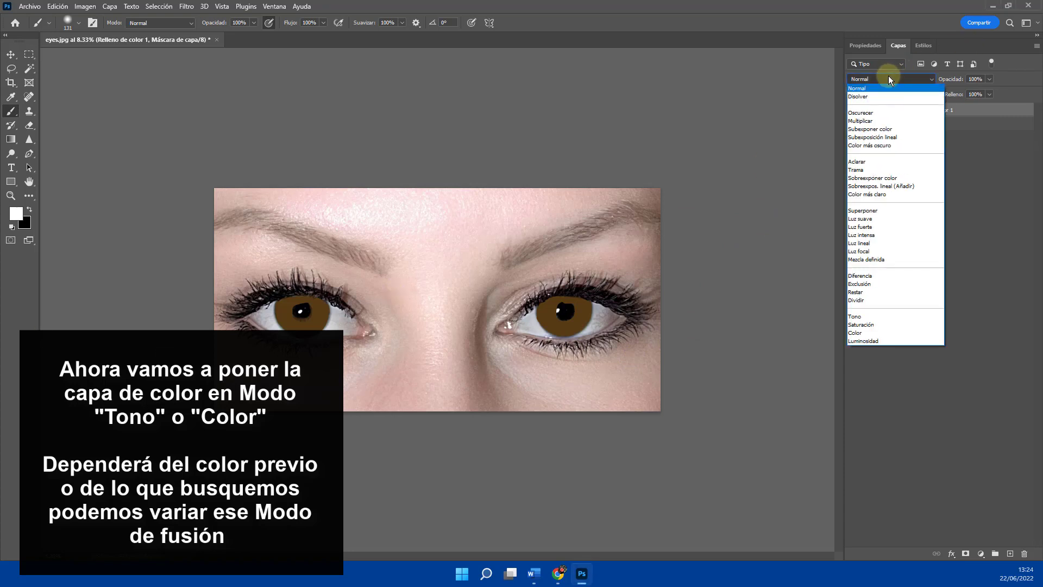
click(863, 334)
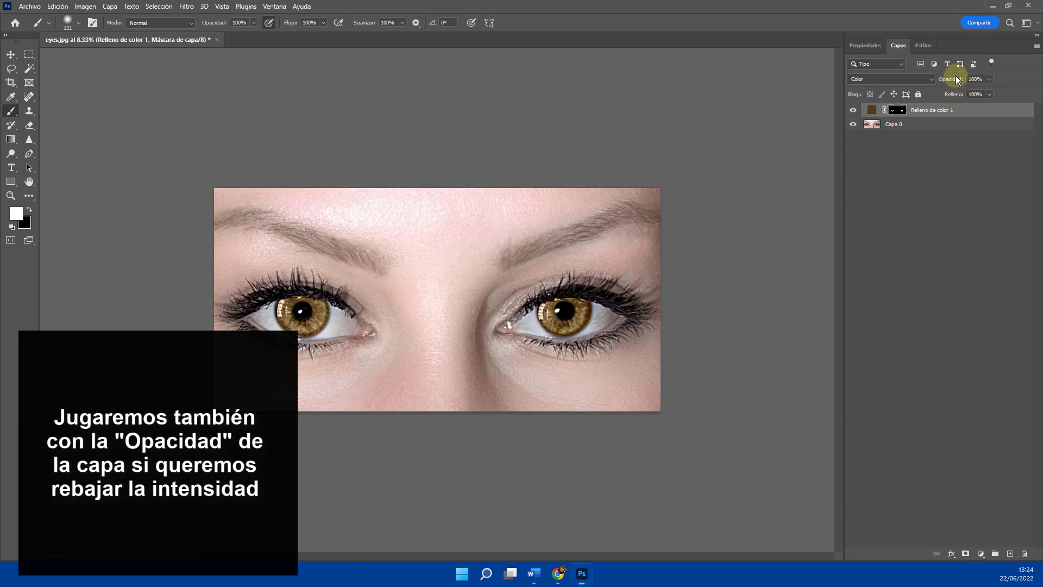
drag(952, 80, 956, 80)
drag(948, 80, 954, 81)
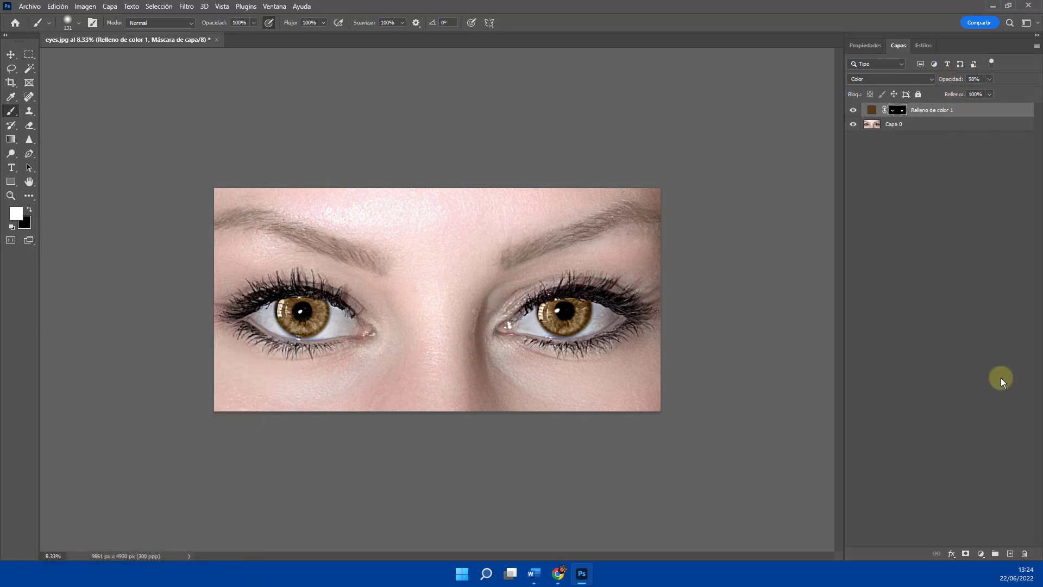
- Add an Exposure adjustment layer and replace its mask with a copy of the color fill layer's eye mask
click(981, 553)
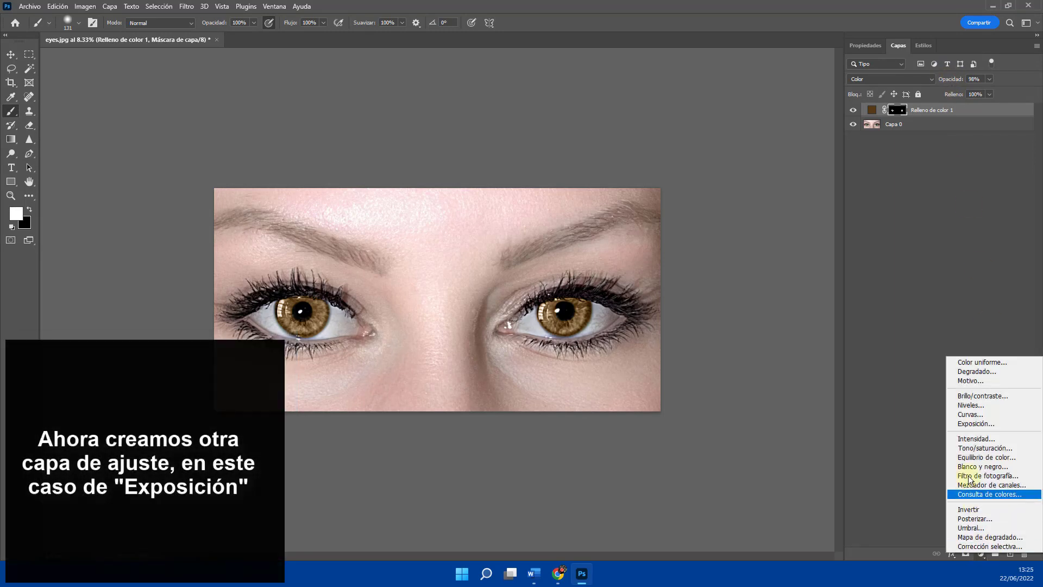
click(971, 424)
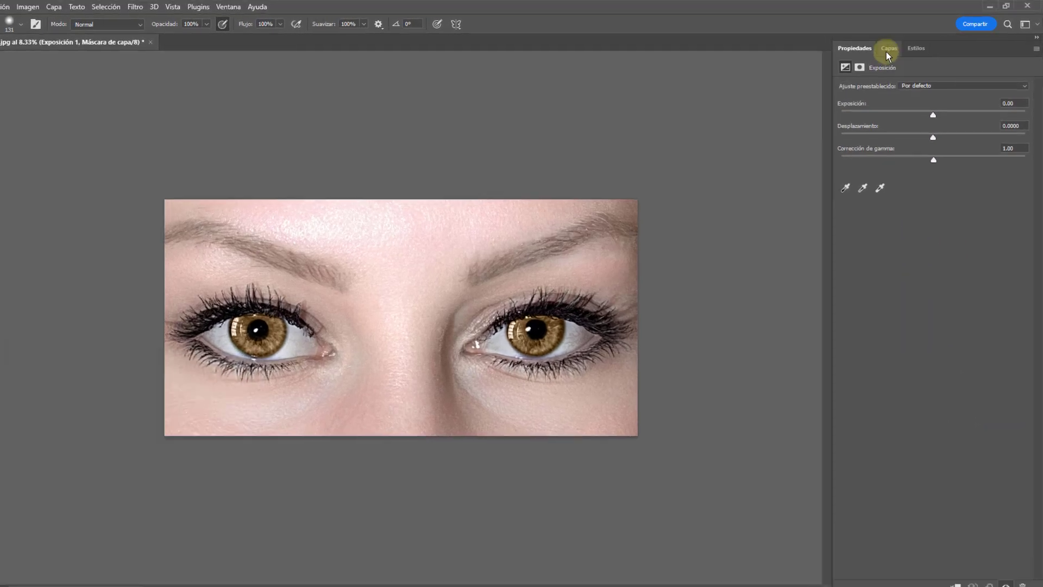
click(898, 46)
click(864, 159)
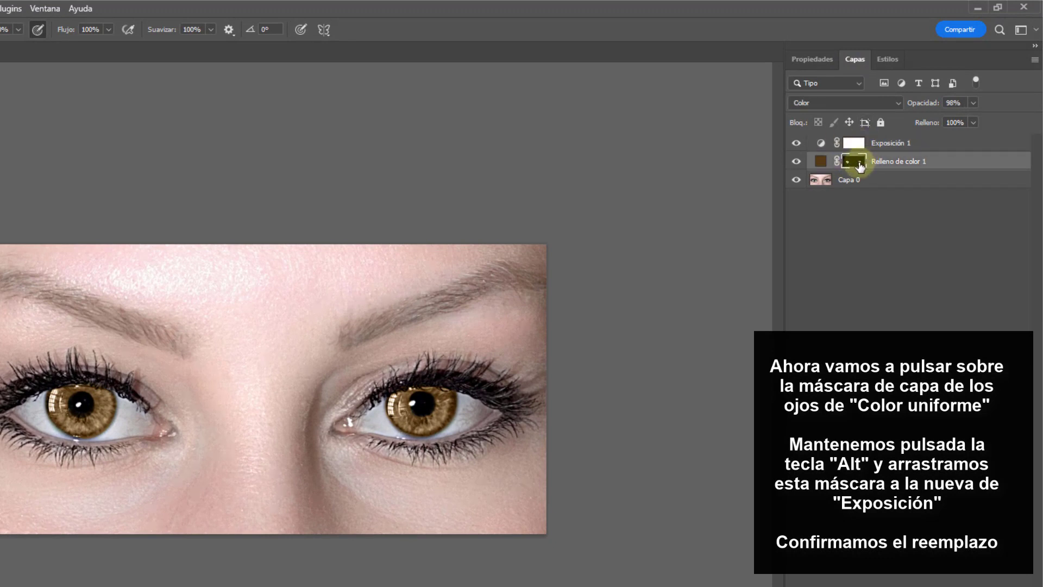
drag(860, 166, 859, 144)
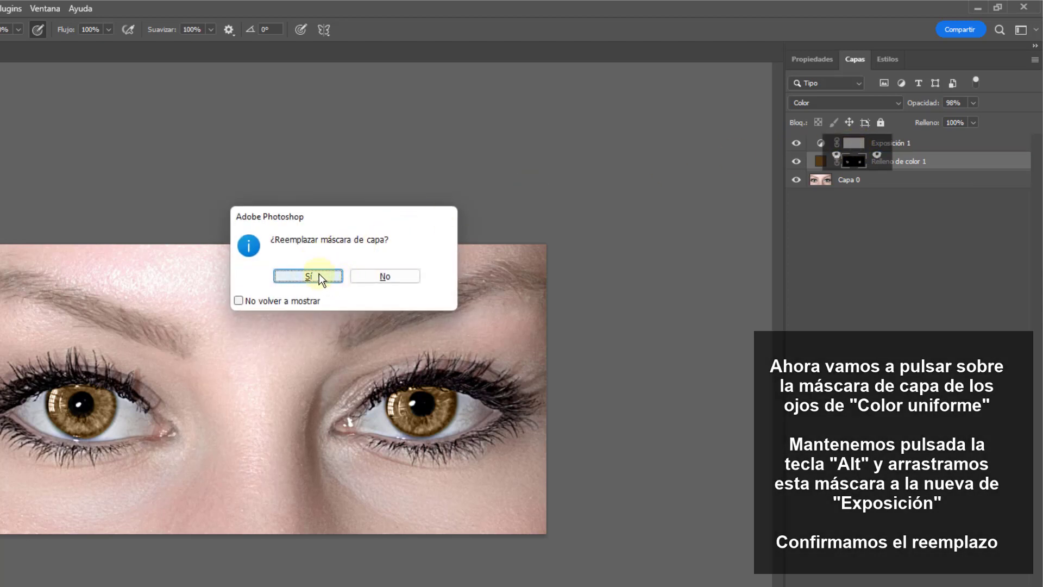
click(319, 278)
- Set the Exposure adjustment's offset to -0.0281, keeping exposure at 0.00 and gamma correction at 1.00
click(852, 143)
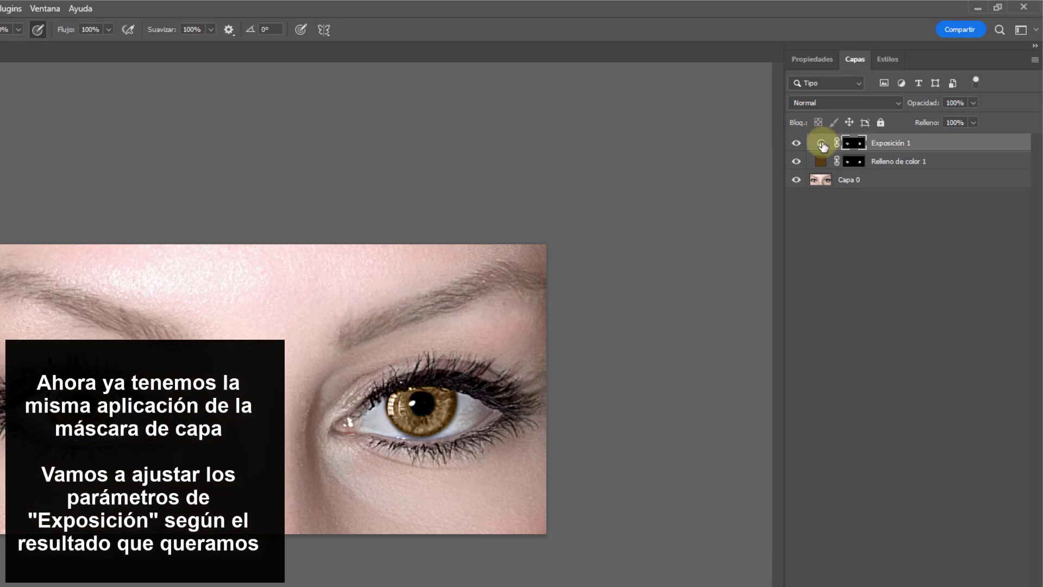
double_click(822, 144)
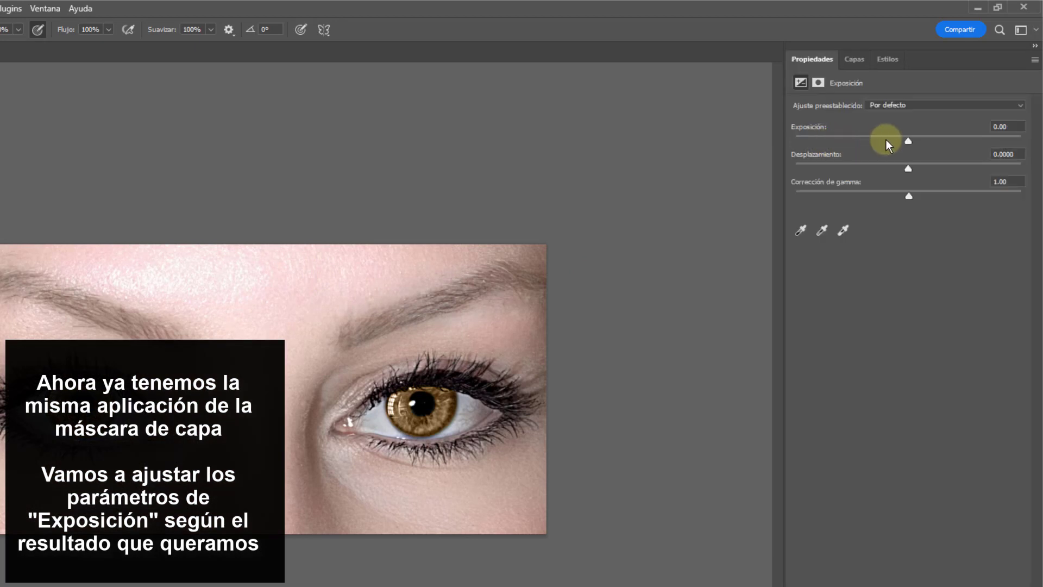
mouse_move(908, 140)
mouse_down()
mouse_move(902, 167)
mouse_move(908, 140)
mouse_up()
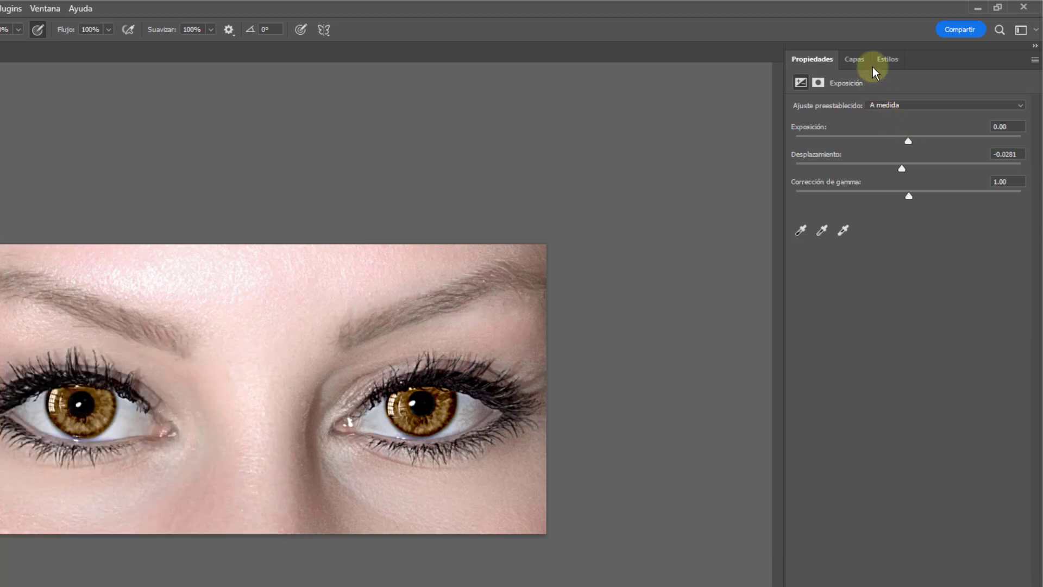
- Set the Exposure adjustment layer's blend mode to Soft Light (Luz suave) and its opacity to 95%
click(860, 61)
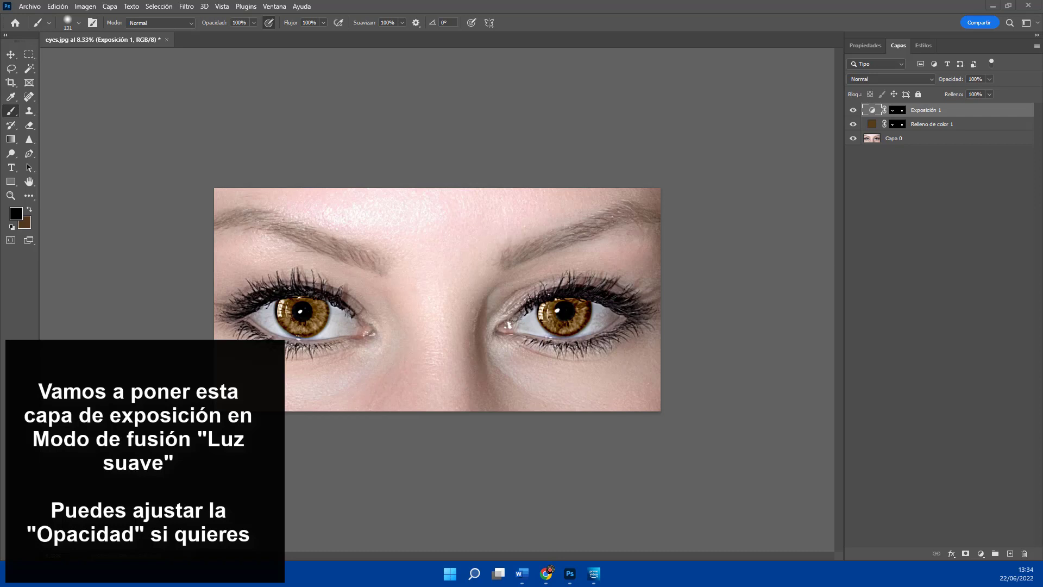
click(876, 80)
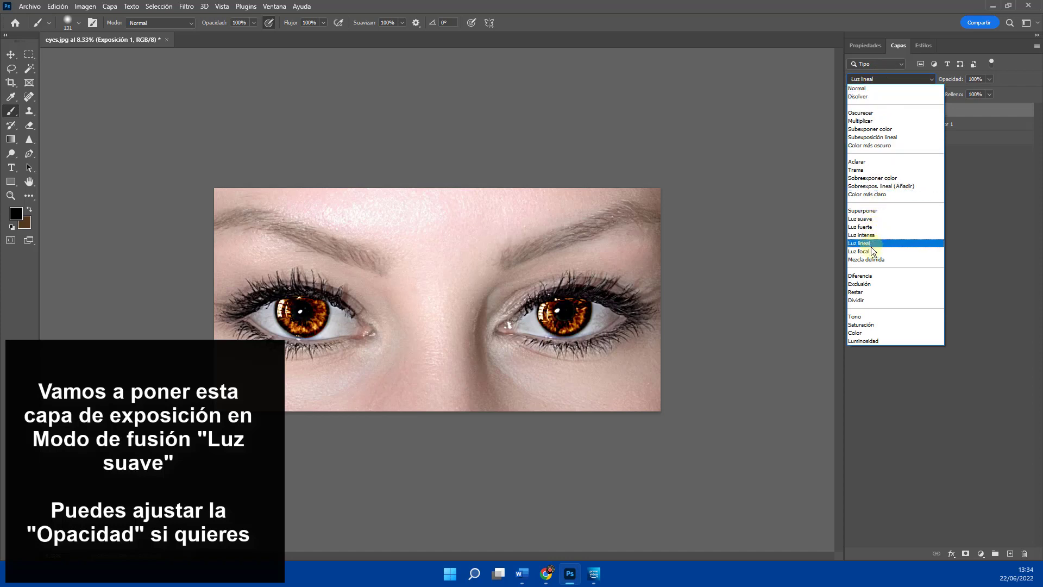
click(866, 217)
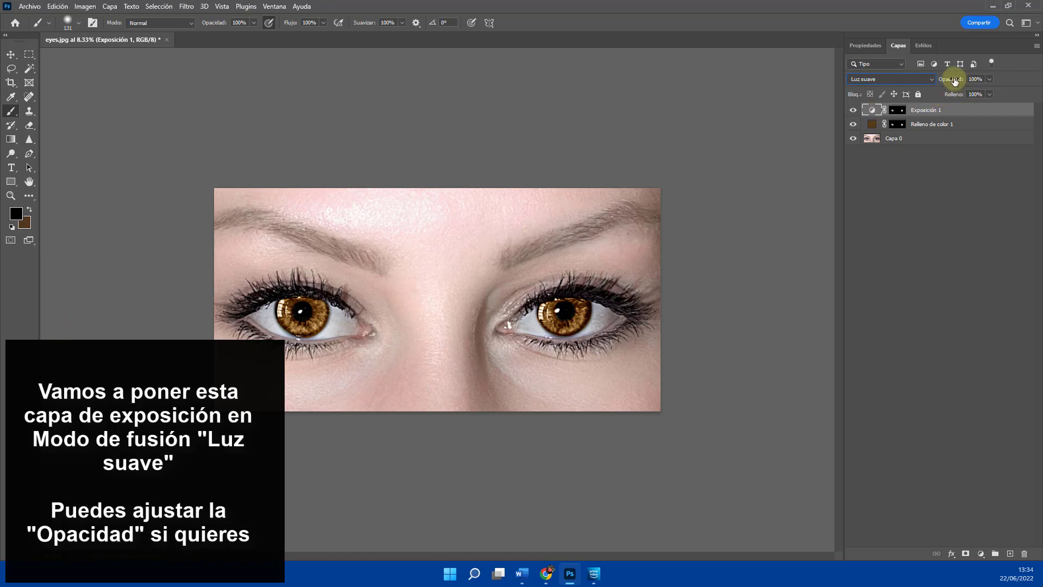
drag(955, 82, 952, 82)
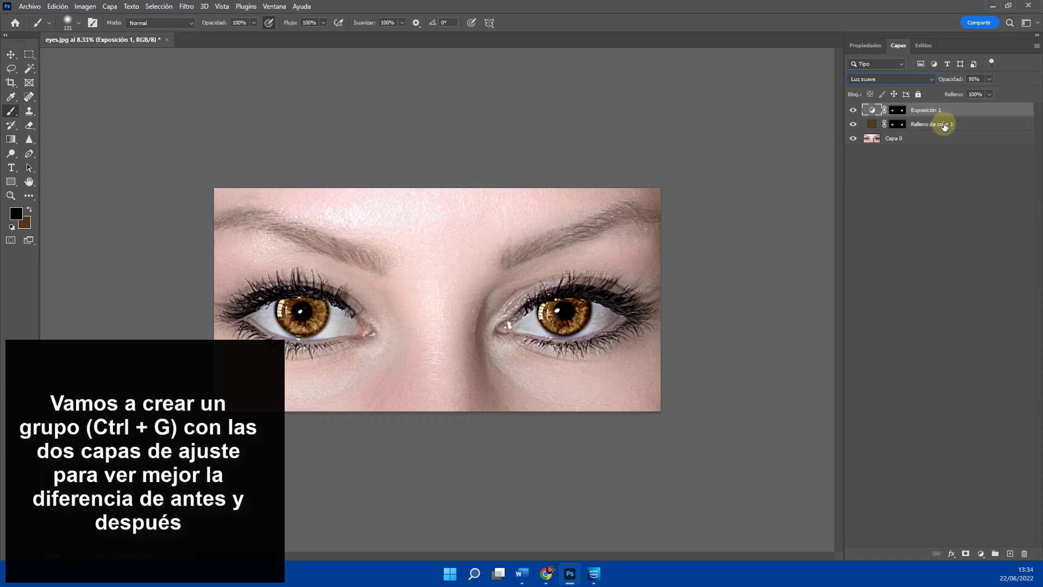
- Group the Exposure adjustment layer and the color fill layer together
click(944, 126)
shift+click(942, 112)
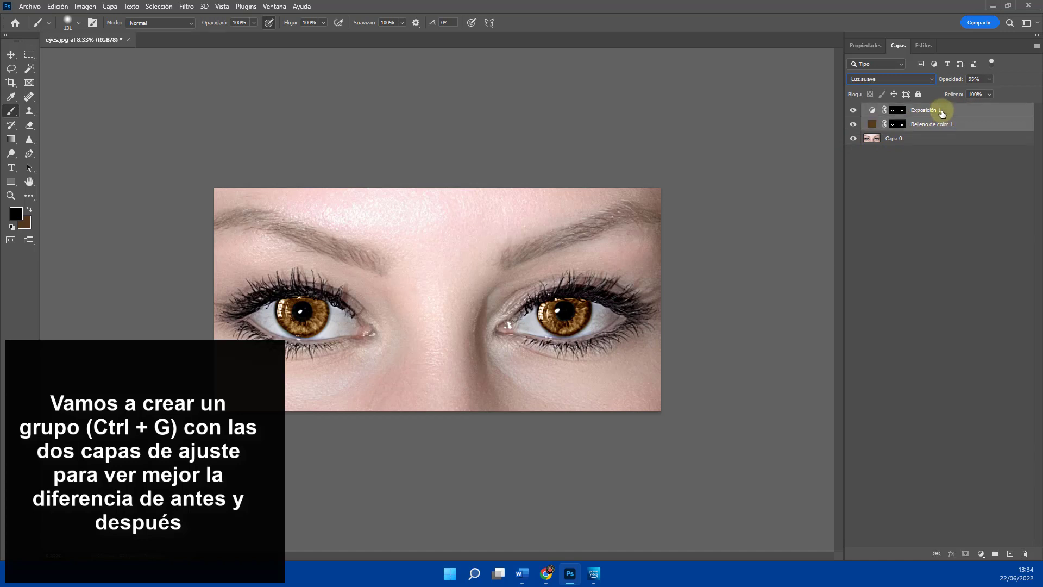
key(ctrl+g)
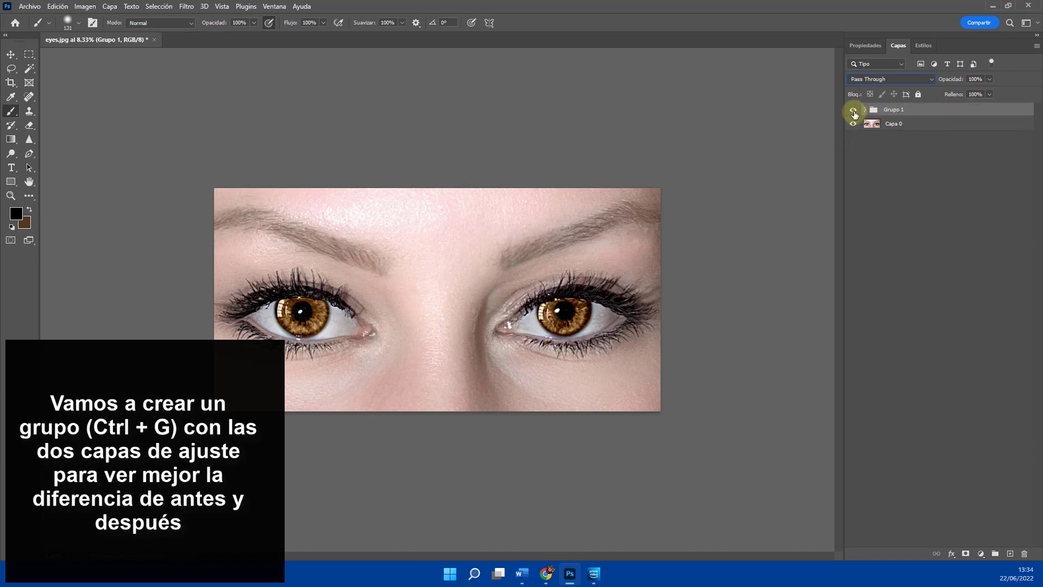
- Toggle the adjustment group's visibility to compare the eyes before and after, and set the group's opacity to 92%
click(853, 111)
click(854, 111)
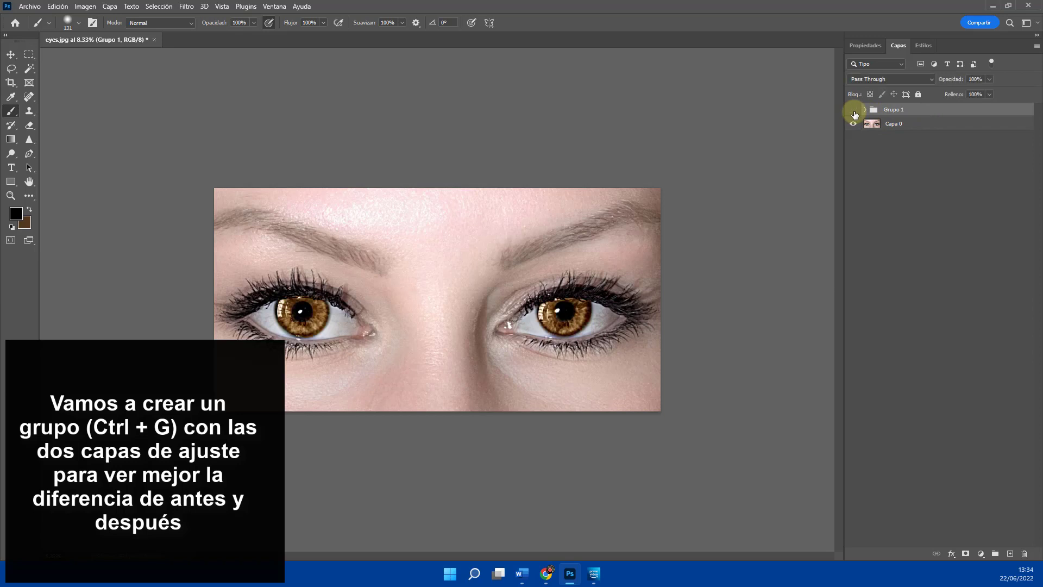
click(853, 111)
click(854, 110)
click(854, 111)
click(854, 111)
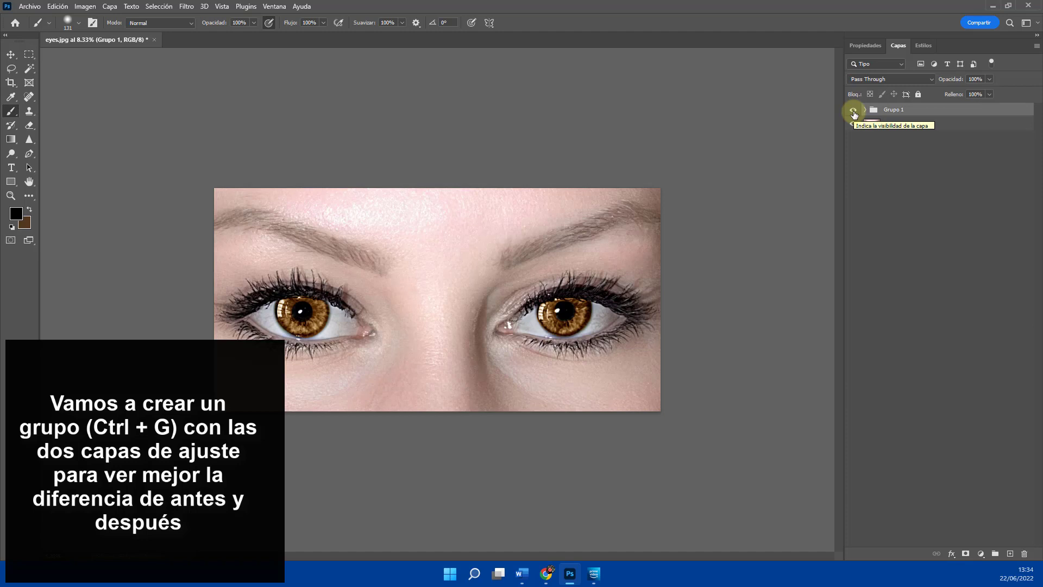
click(853, 111)
click(854, 111)
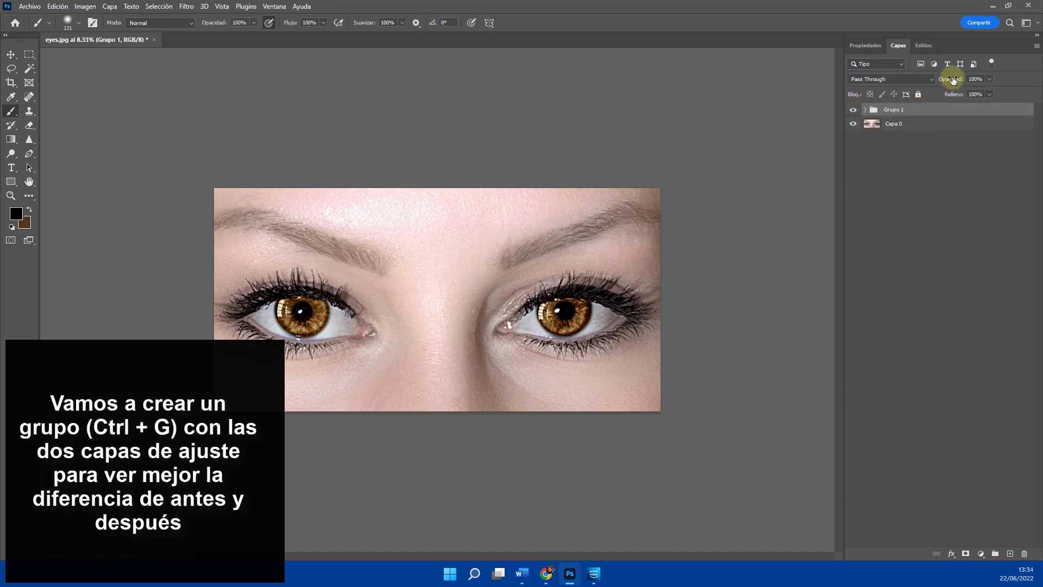
drag(954, 81, 950, 82)
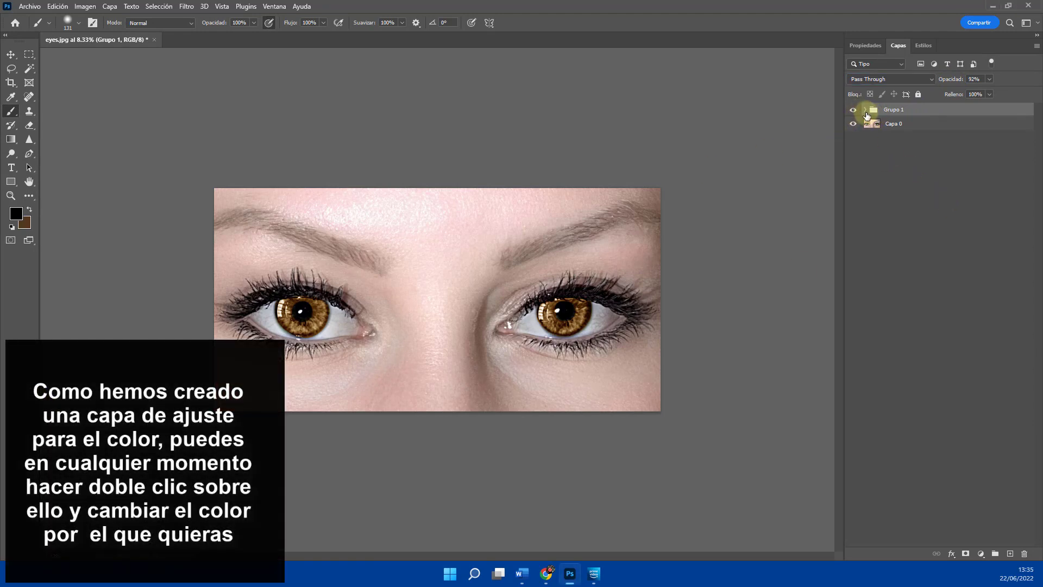
- Change the color of the solid color fill layer inside the group to dark blue 263b57
click(866, 110)
click(879, 138)
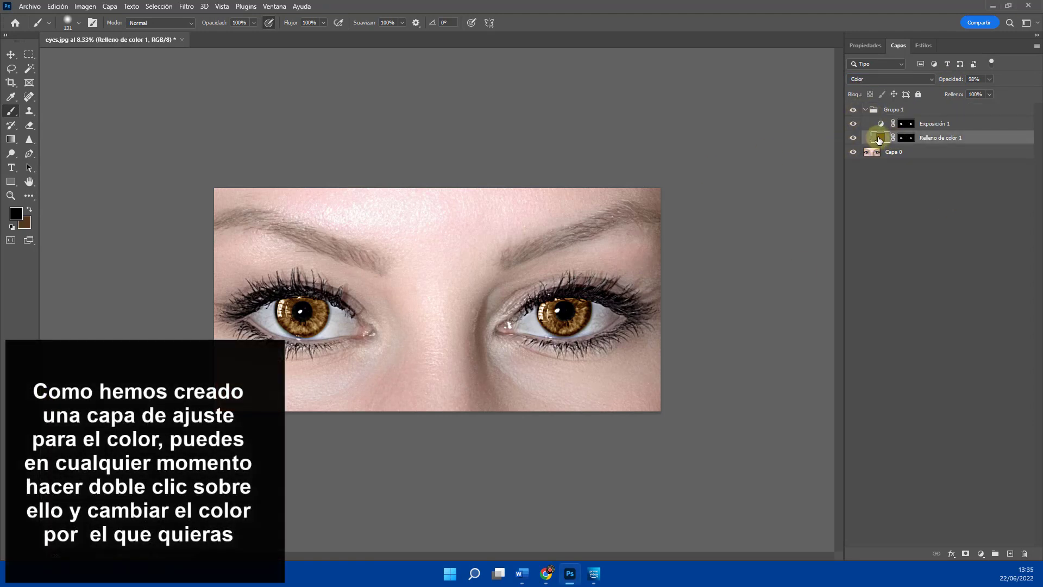
double_click(880, 138)
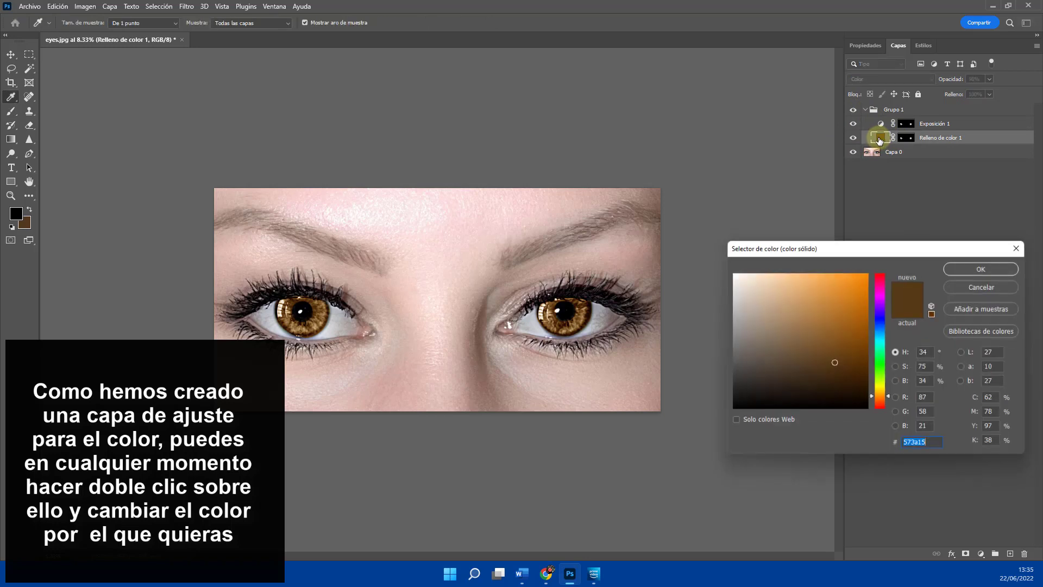
click(880, 327)
drag(831, 304, 770, 310)
click(808, 363)
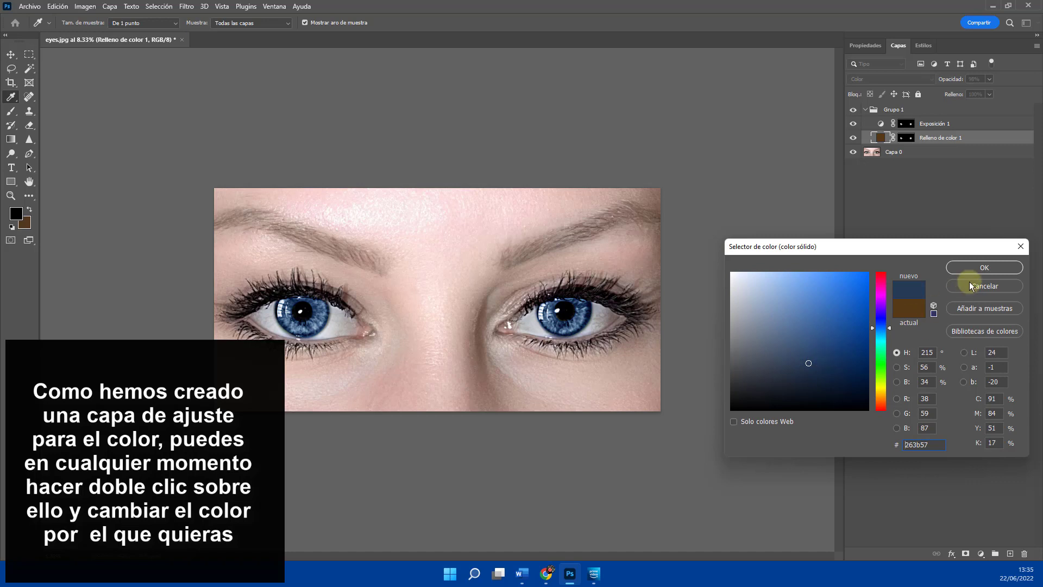
click(983, 268)
- Collapse the adjustment group and toggle its visibility to compare the blue eyes with the original photo
click(866, 110)
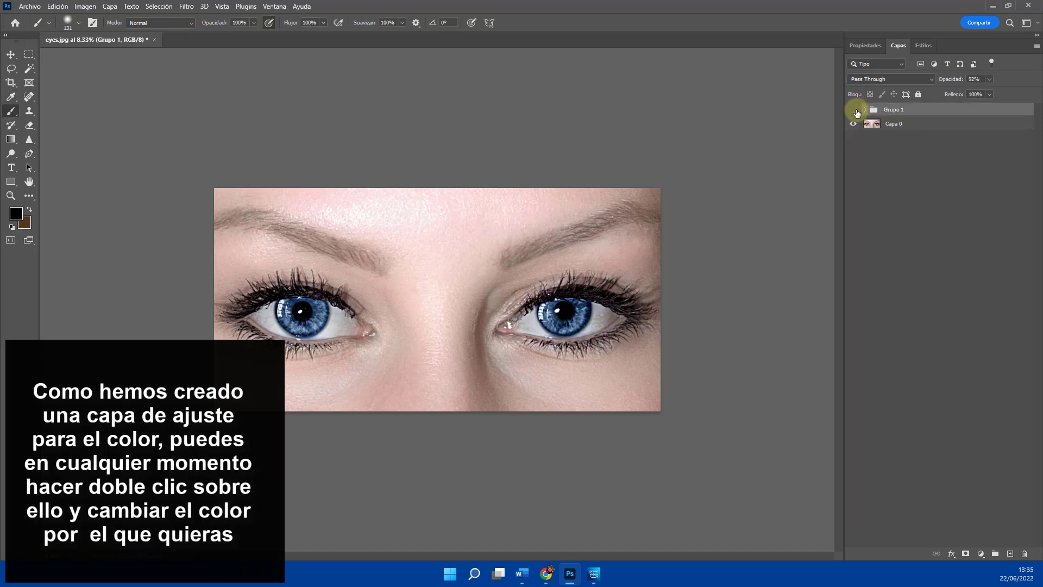
click(853, 110)
click(853, 111)
click(854, 111)
click(854, 110)
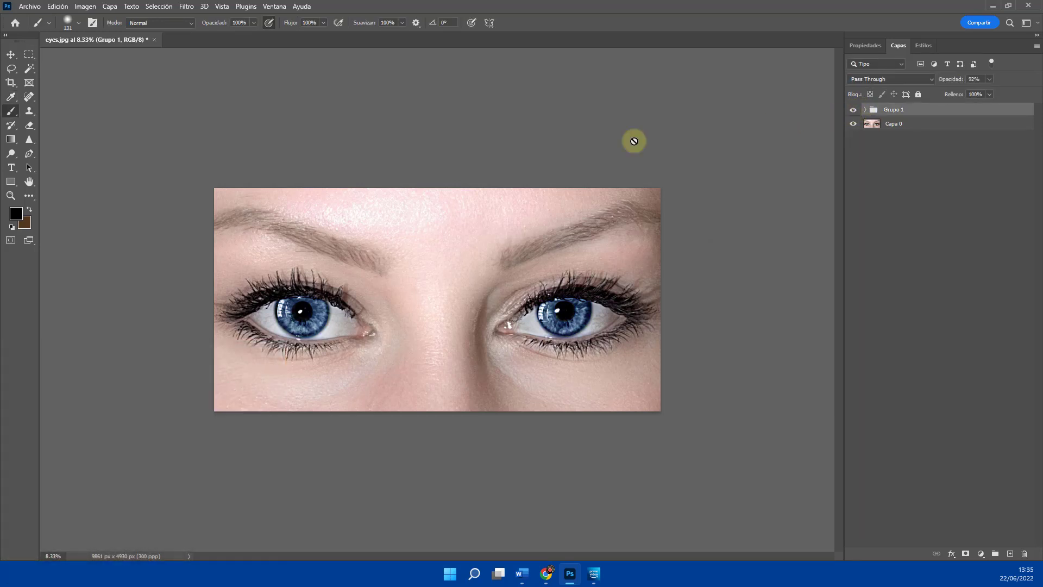